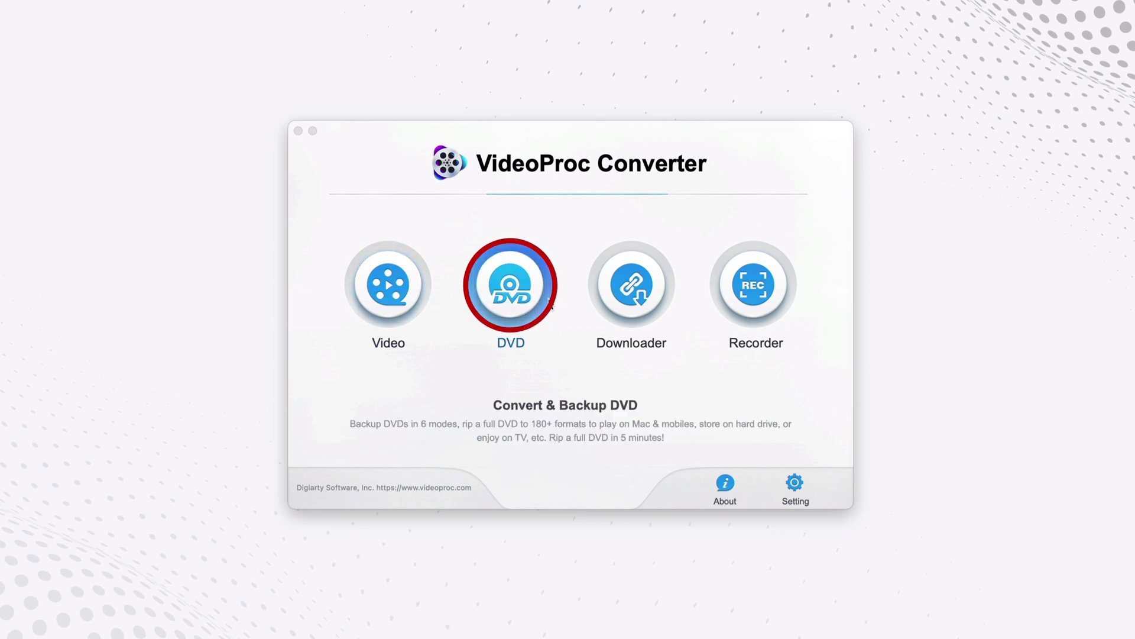
- Load the Desktop's 8K Animals 2.iso as a DVD ISO source, keeping Auto Detect for Title 1
left_click(518, 285)
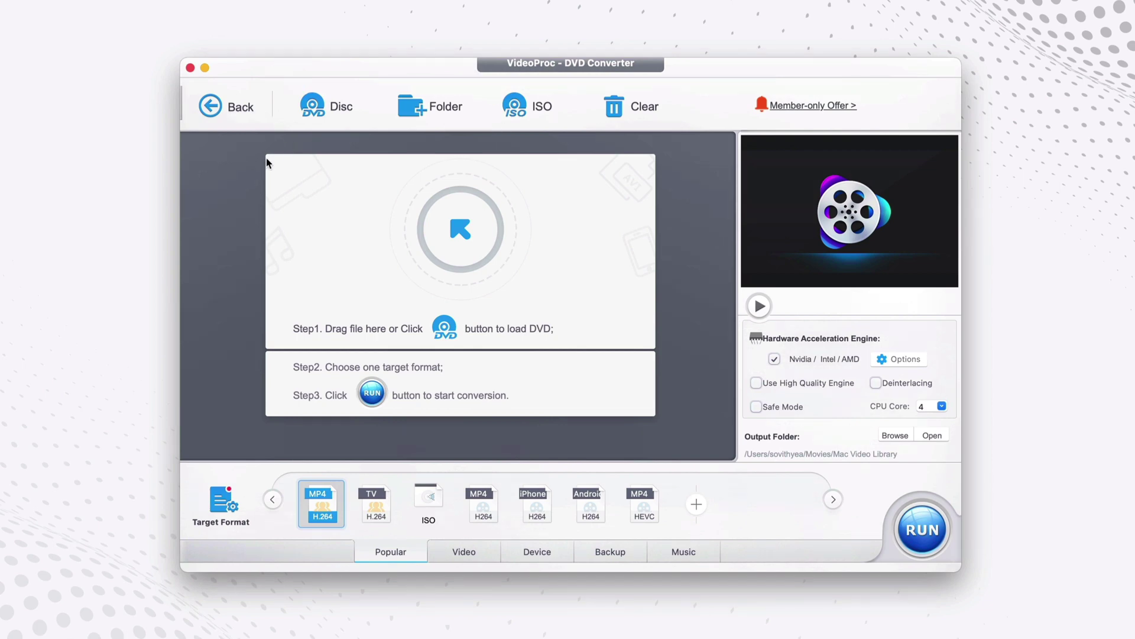
left_click(531, 110)
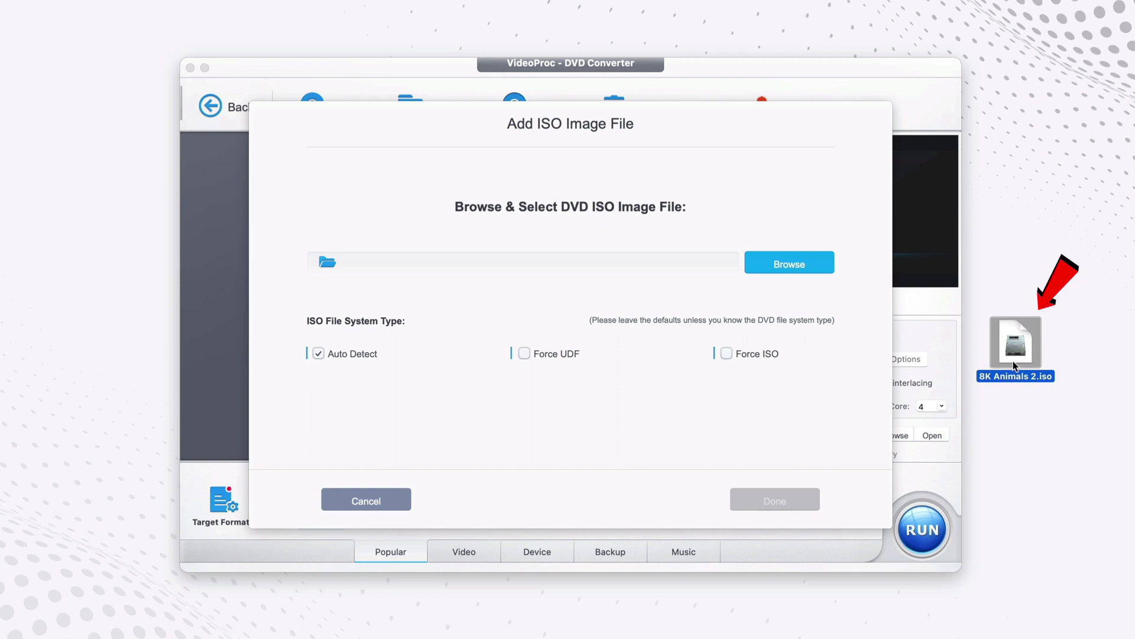
left_click_drag(1021, 362, 1018, 351)
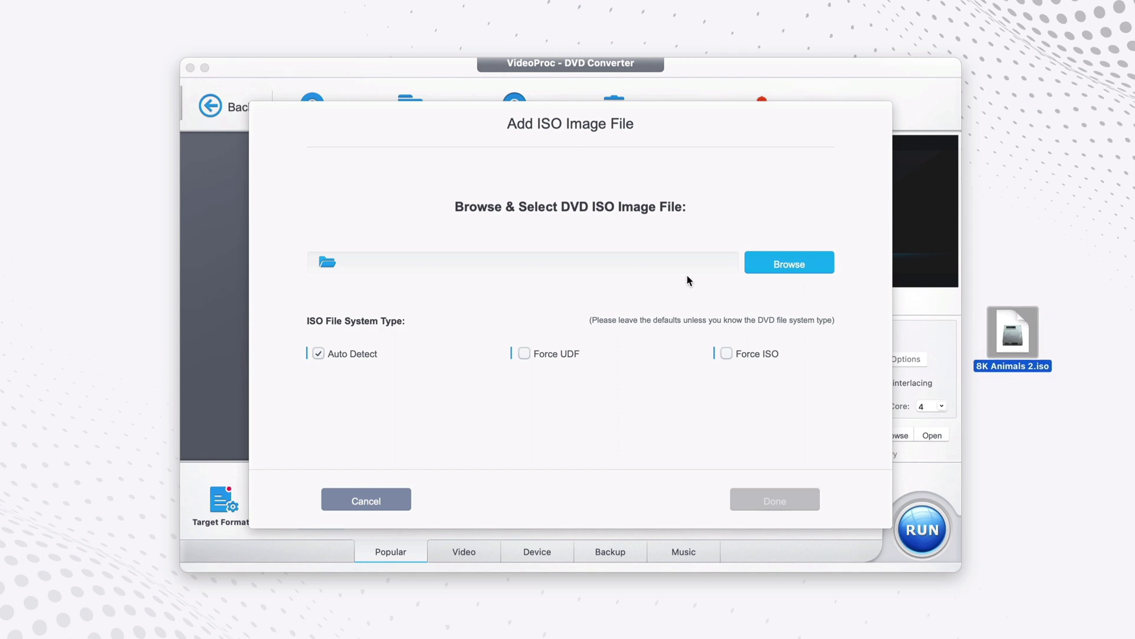
left_click(787, 265)
scroll(360, 414, "down", 3)
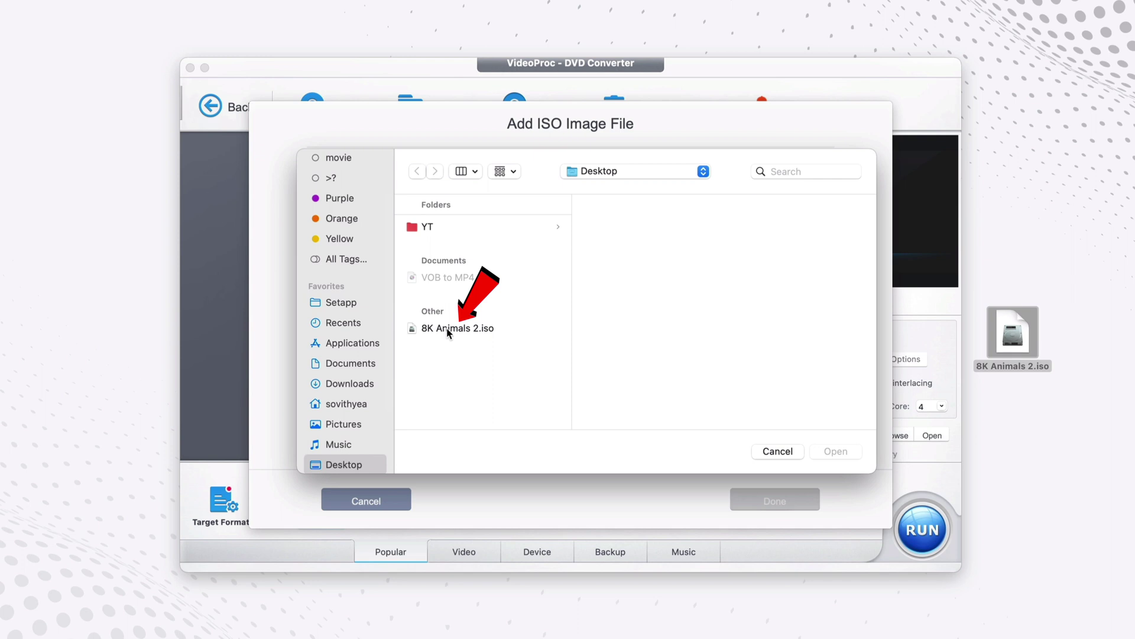
left_click(463, 328)
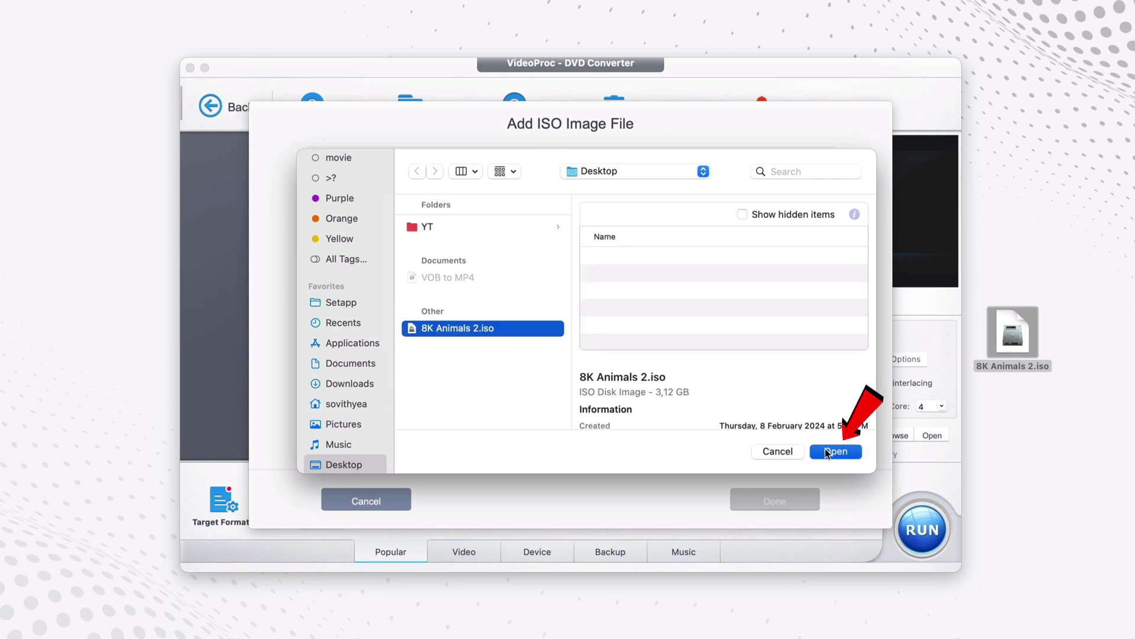
left_click(835, 452)
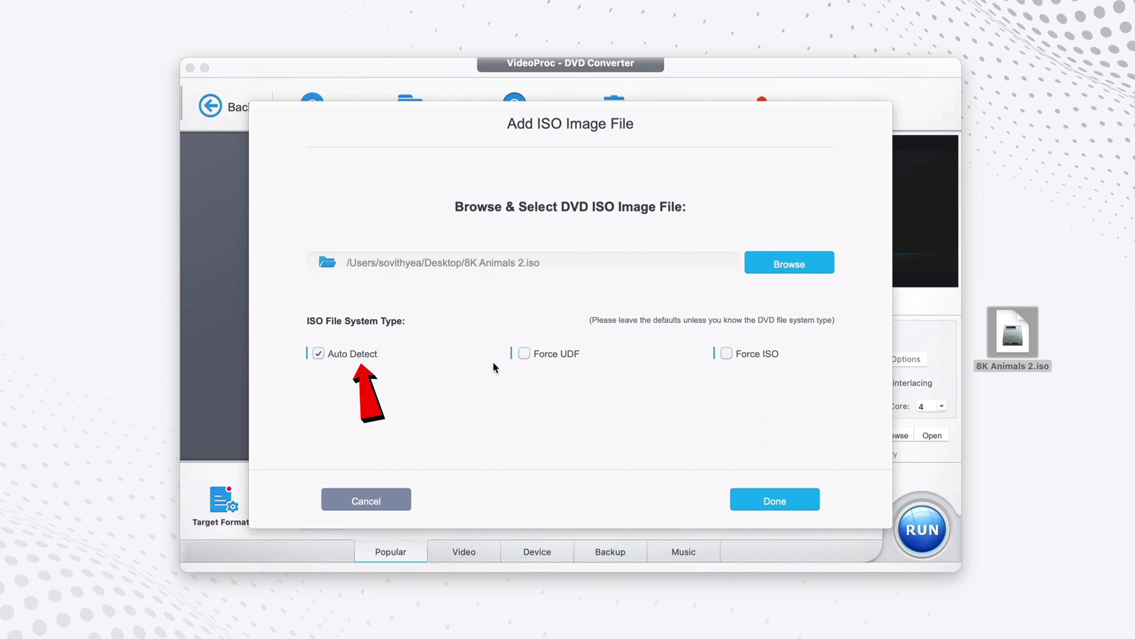
left_click(768, 501)
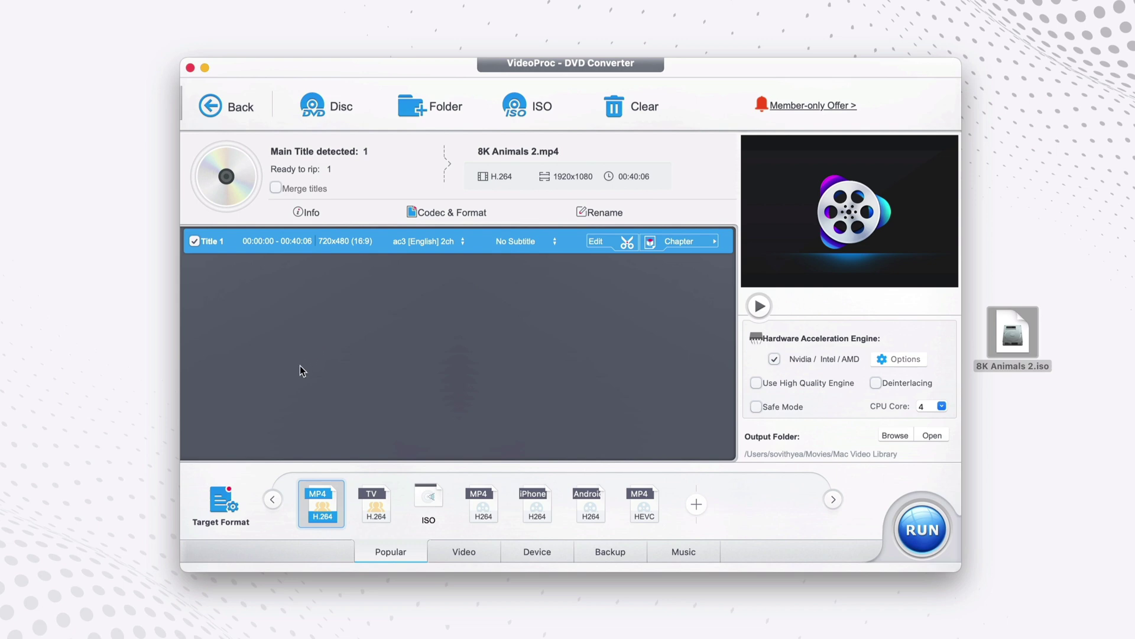
- Set the target format to General Profiles > MP4 Video (H264)
left_click(228, 514)
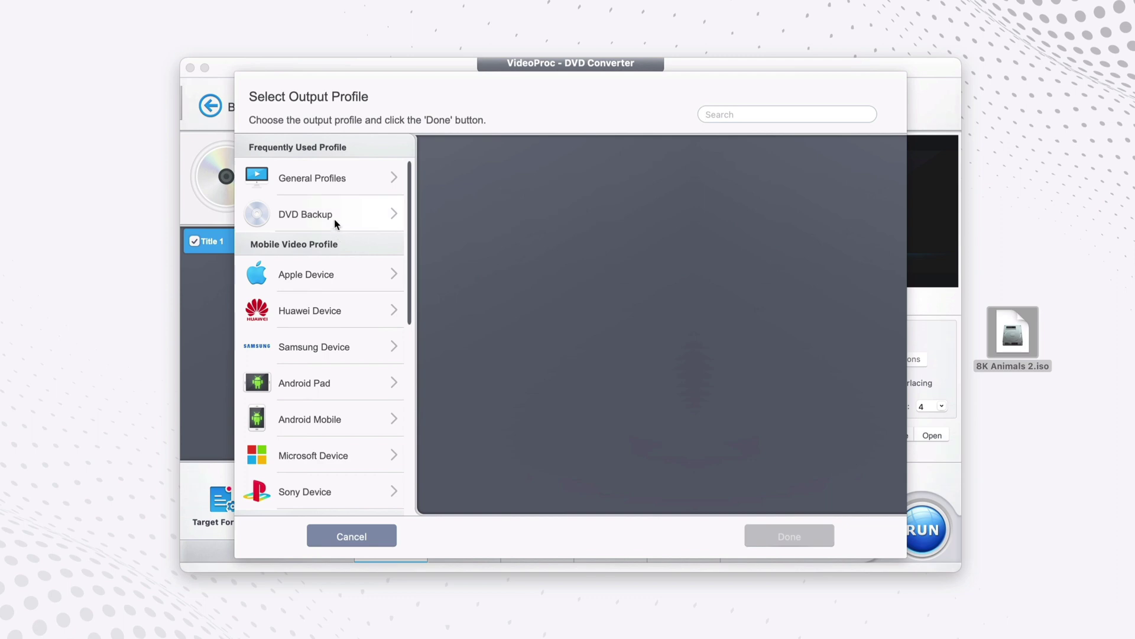
scroll(325, 319, "down", 5)
scroll(326, 346, "down", 6)
scroll(327, 344, "up", 10)
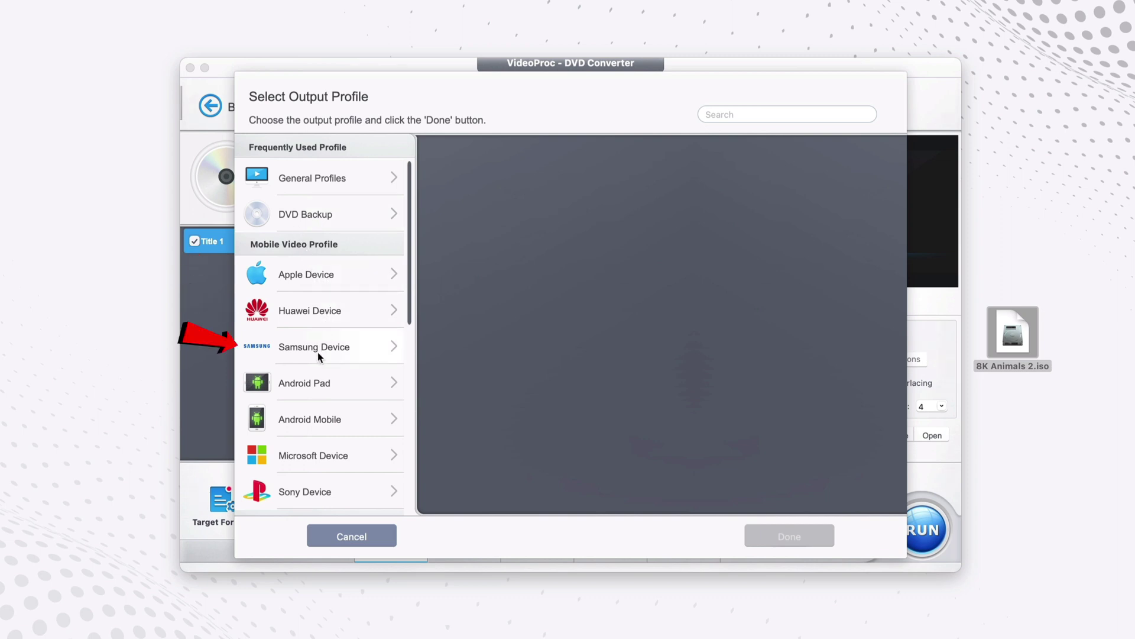
scroll(331, 459, "down", 1)
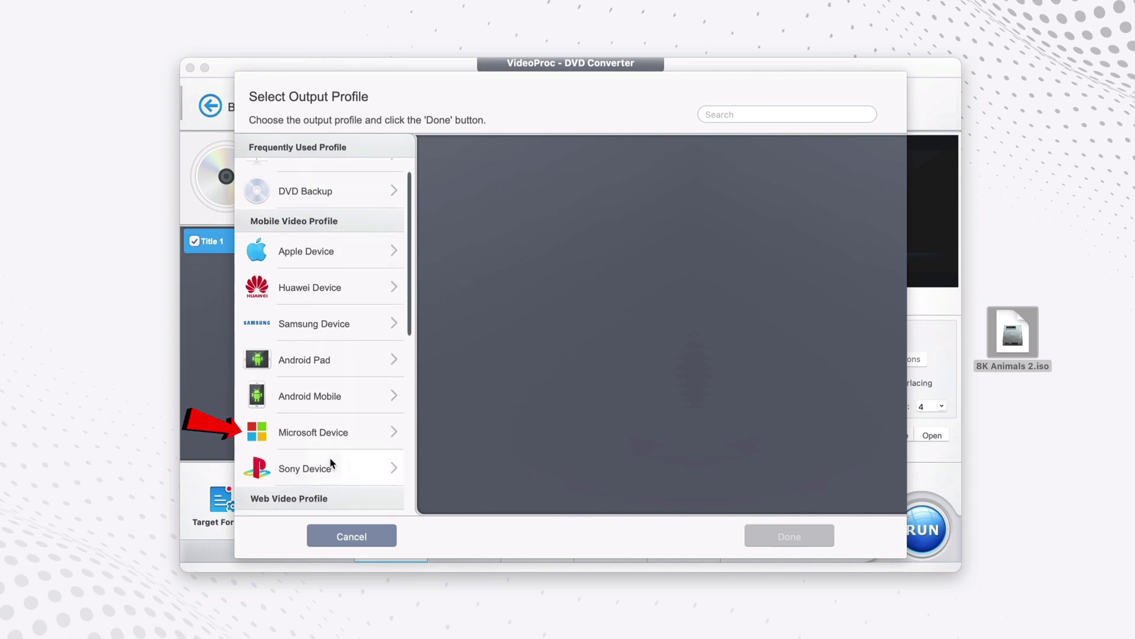
scroll(330, 457, "down", 5)
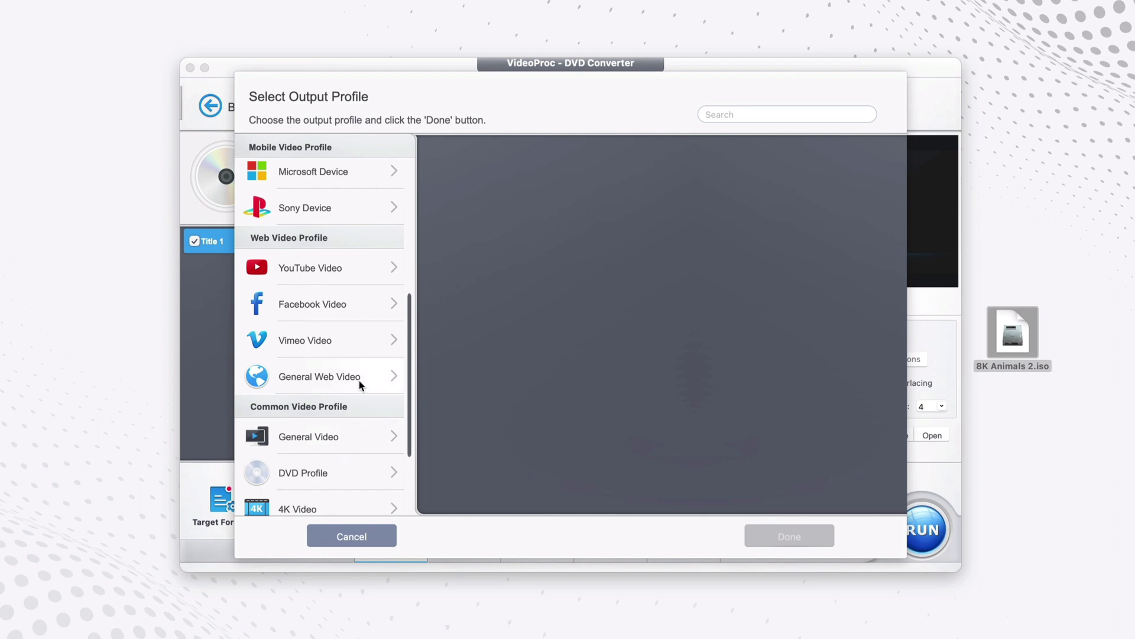
scroll(358, 388, "down", 3)
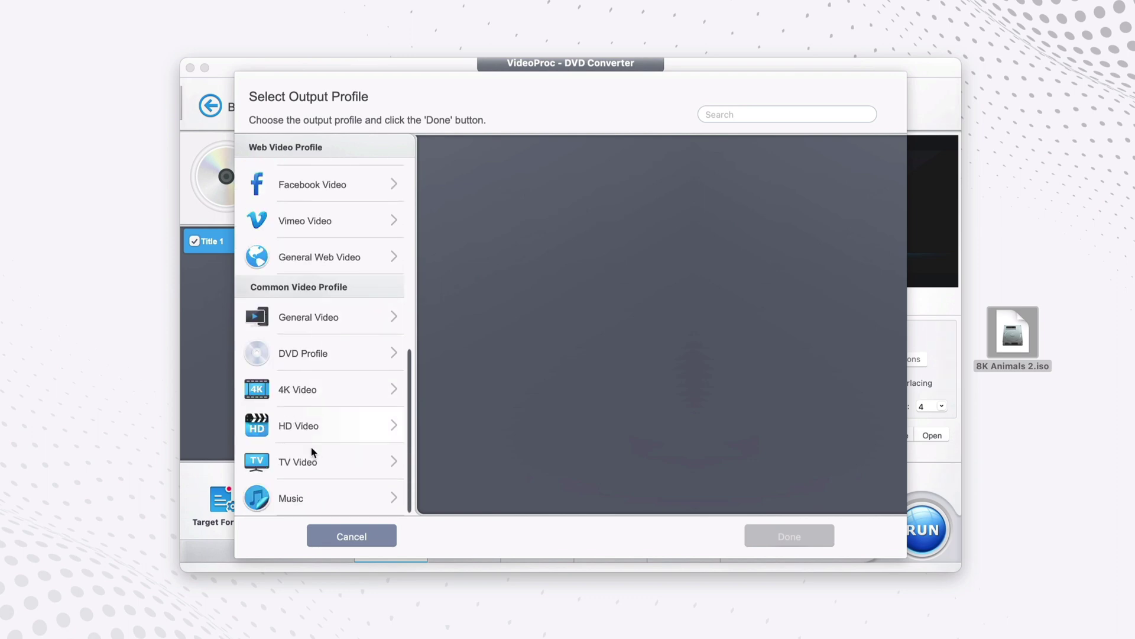
scroll(325, 350, "up", 10)
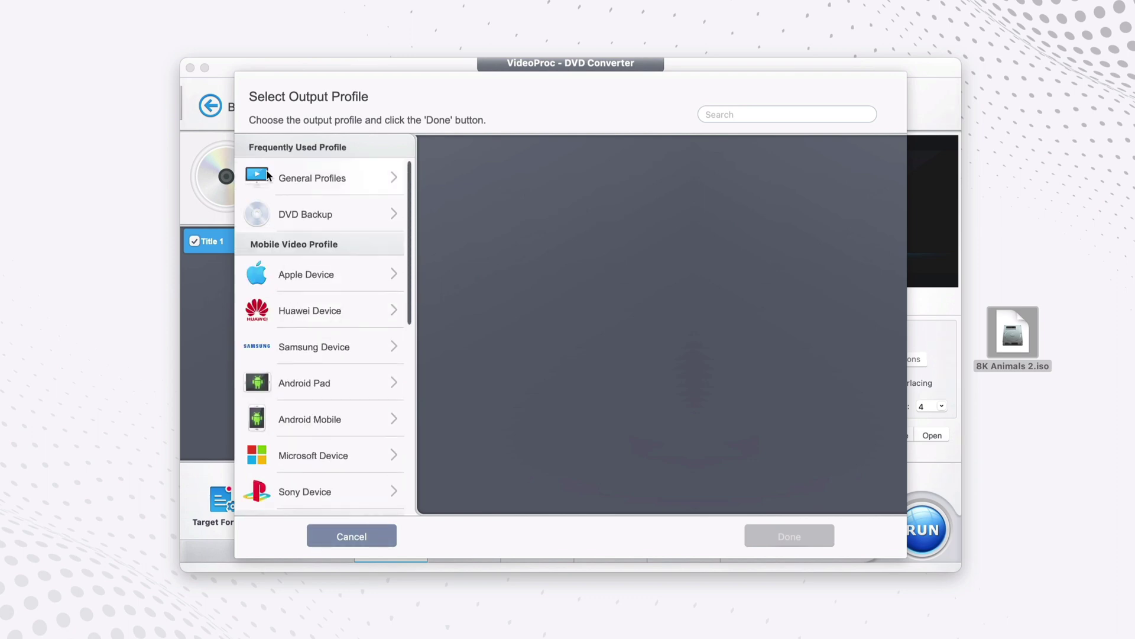
left_click(260, 176)
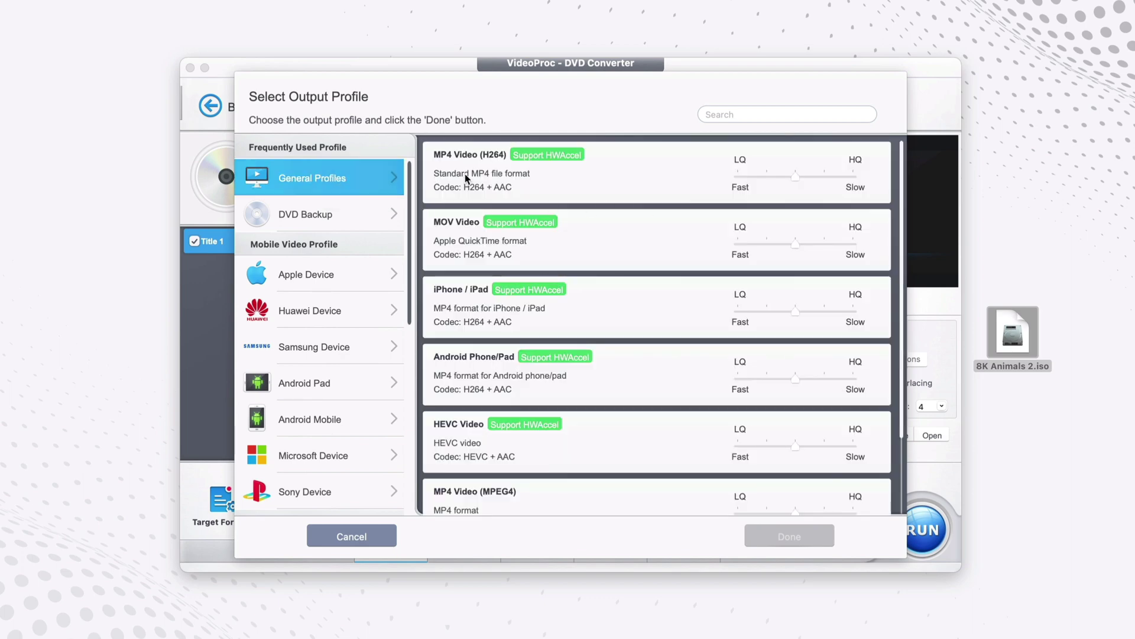
left_click(599, 172)
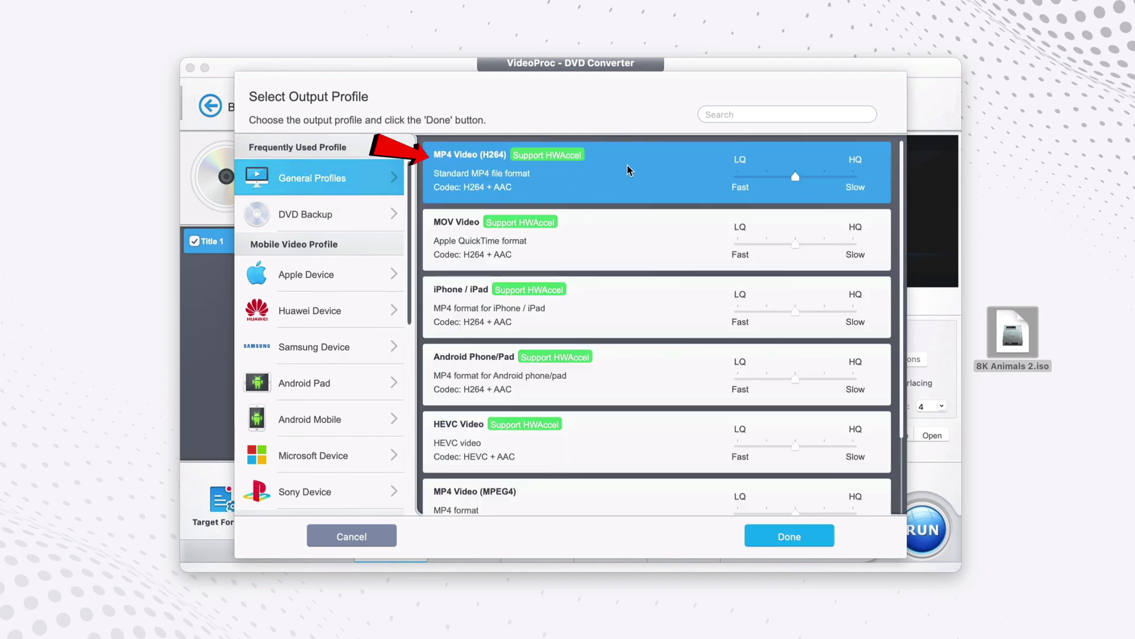
left_click(776, 539)
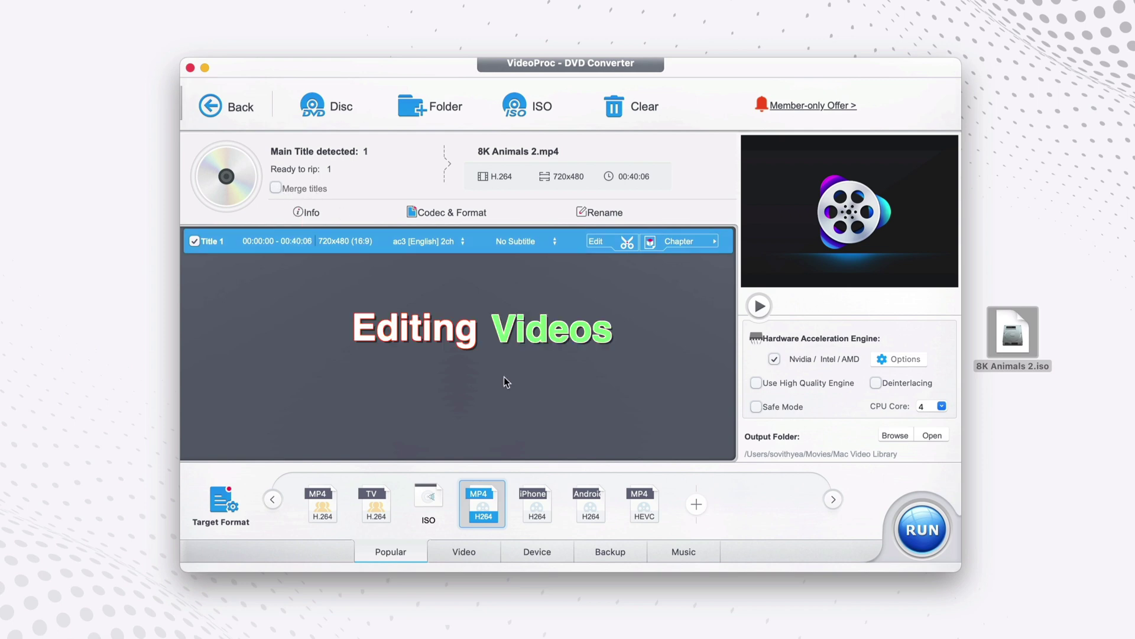
- Add English.srt from the Desktop as Title 1's subtitle file and close the editor
left_click(597, 243)
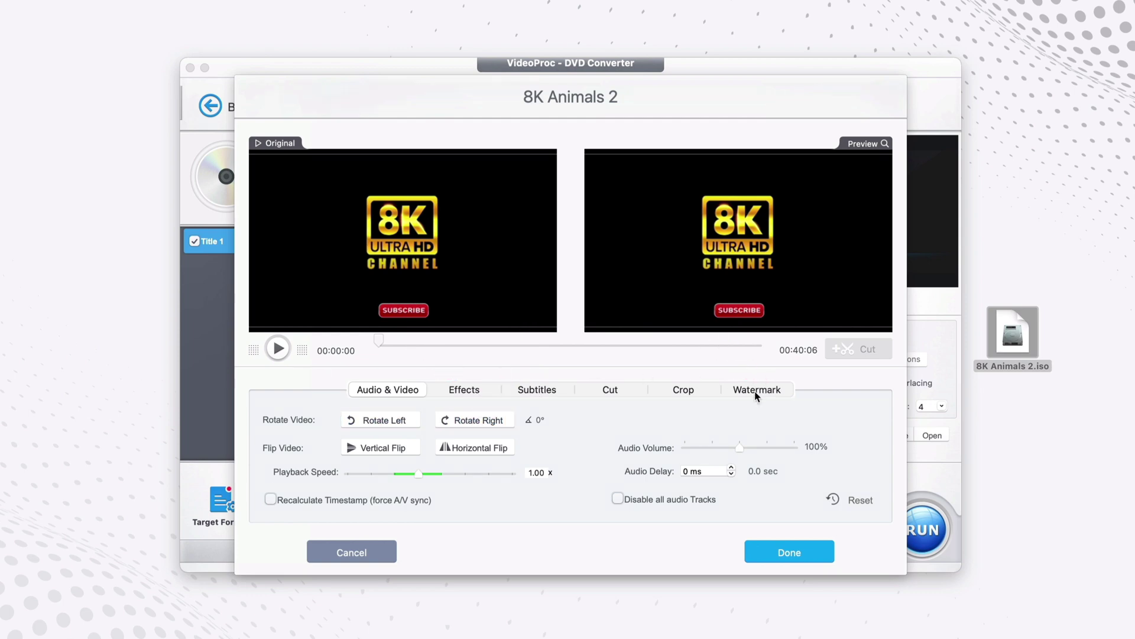
left_click(546, 392)
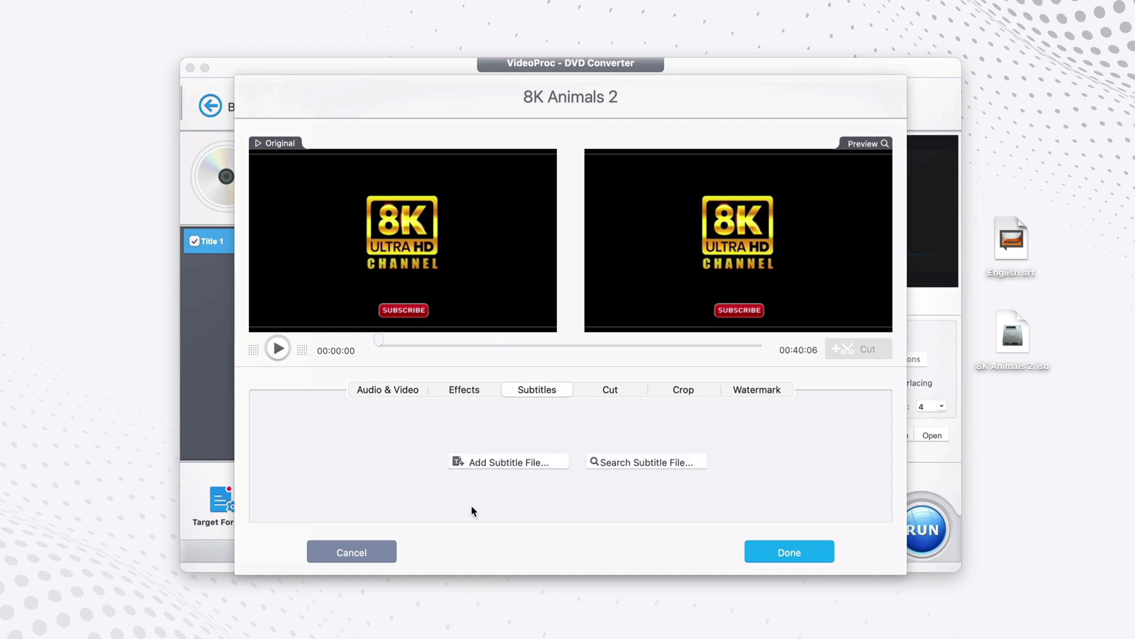
left_click(503, 466)
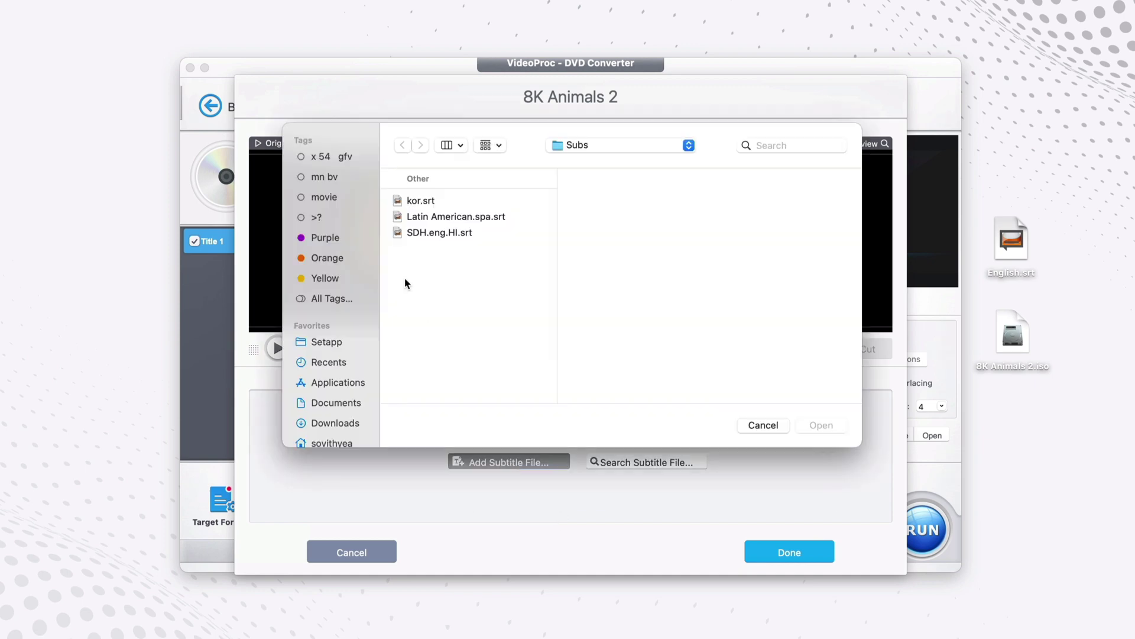
left_click(334, 347)
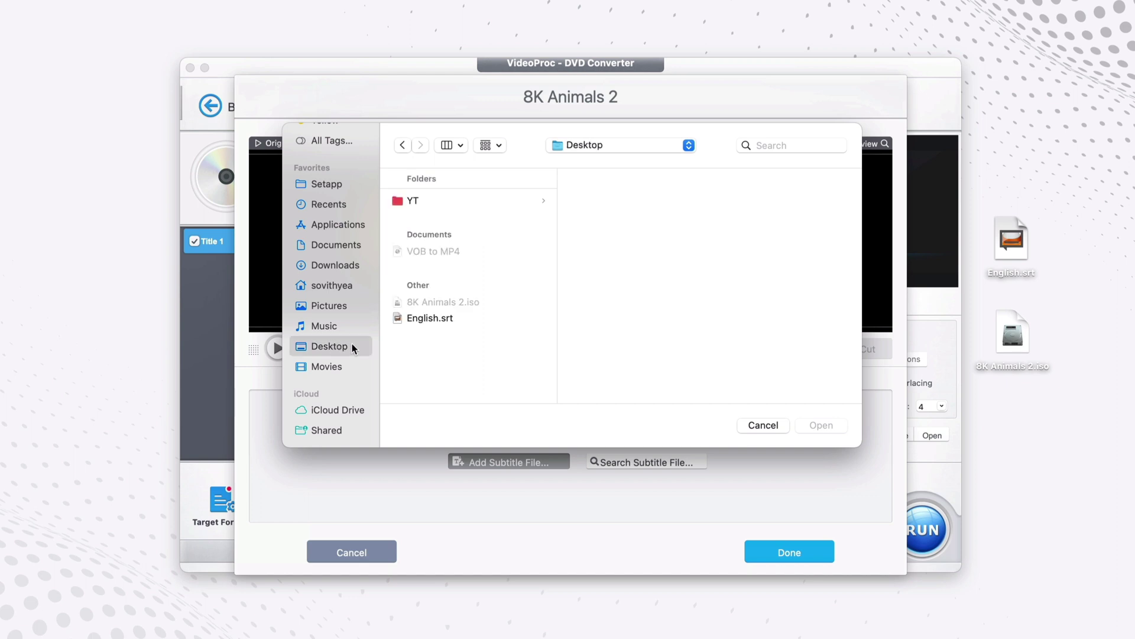
left_click(430, 319)
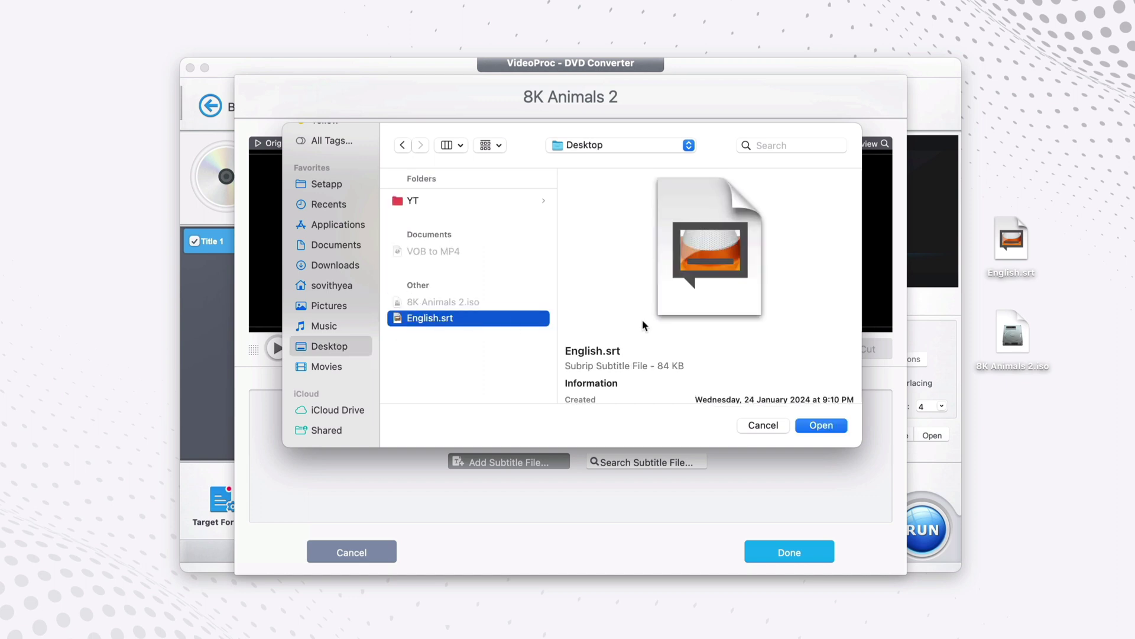
left_click(821, 424)
left_click(776, 555)
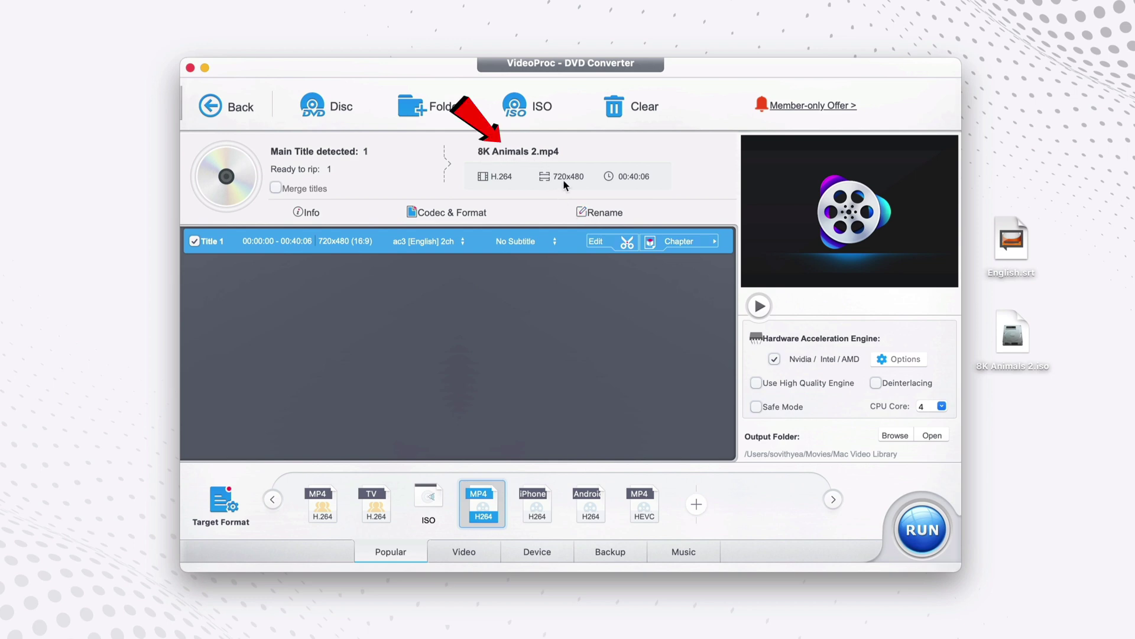
- Delete the trailing '2' from both Output Name and Title, leaving '8K Animals'
left_click(586, 214)
left_click(641, 190)
key("BackSpace")
key("BackSpace")
left_click(651, 230)
key("BackSpace")
left_click(792, 551)
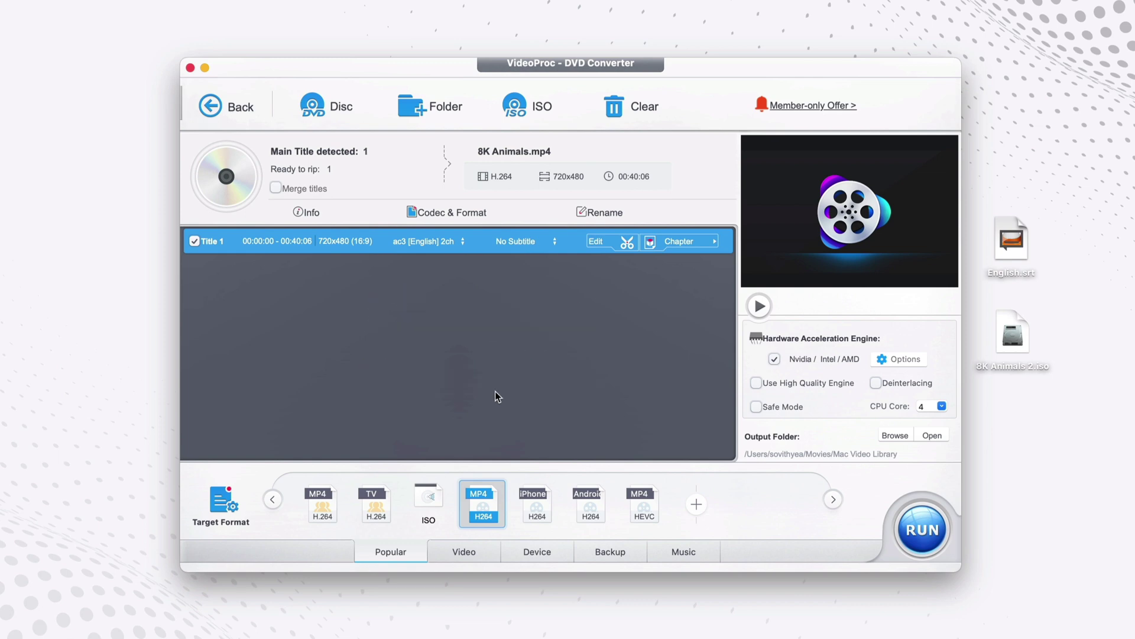
mouse_move(480, 490)
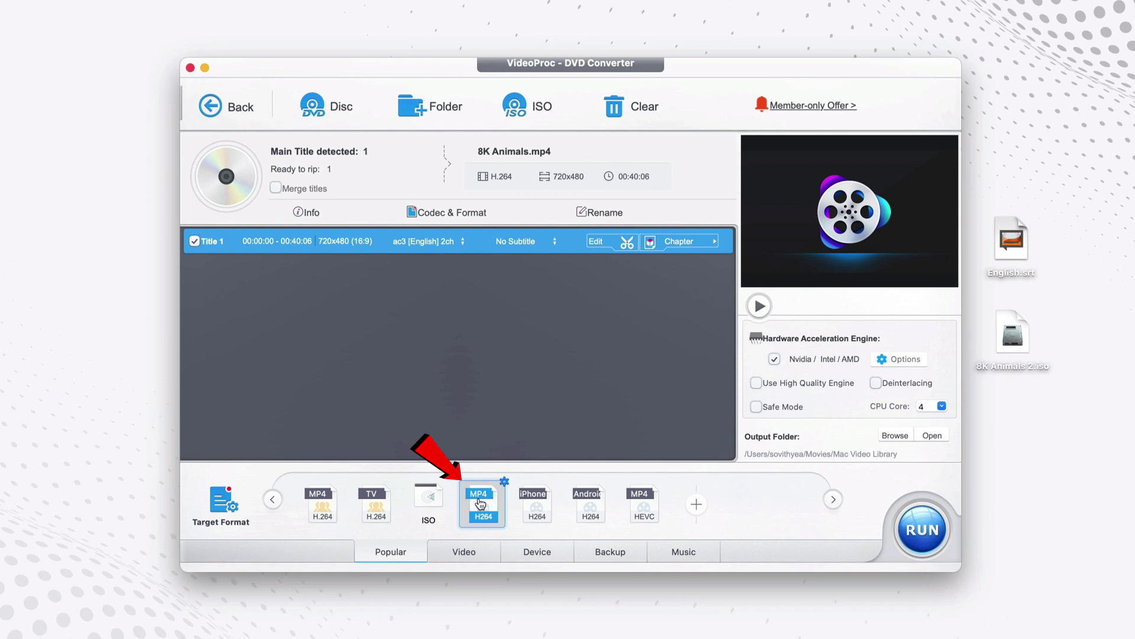
- Raise the MP4 H264 profile quality to Very High (CRF 8) and keep the original resolution
double_click(480, 504)
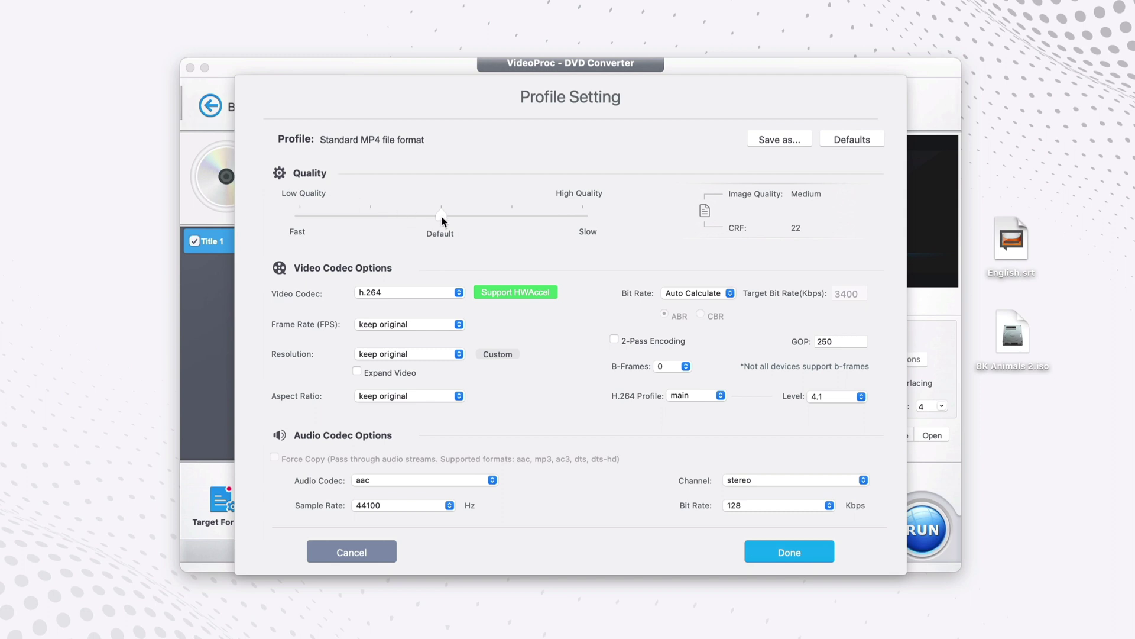
left_click_drag(441, 217, 583, 215)
left_click(459, 355)
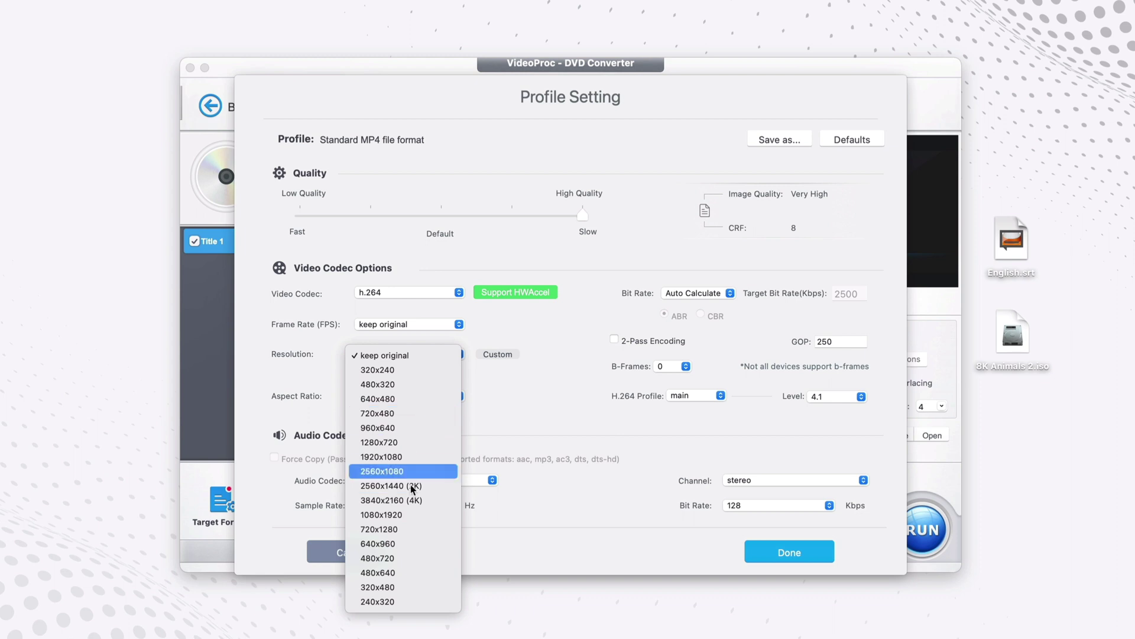
left_click(509, 390)
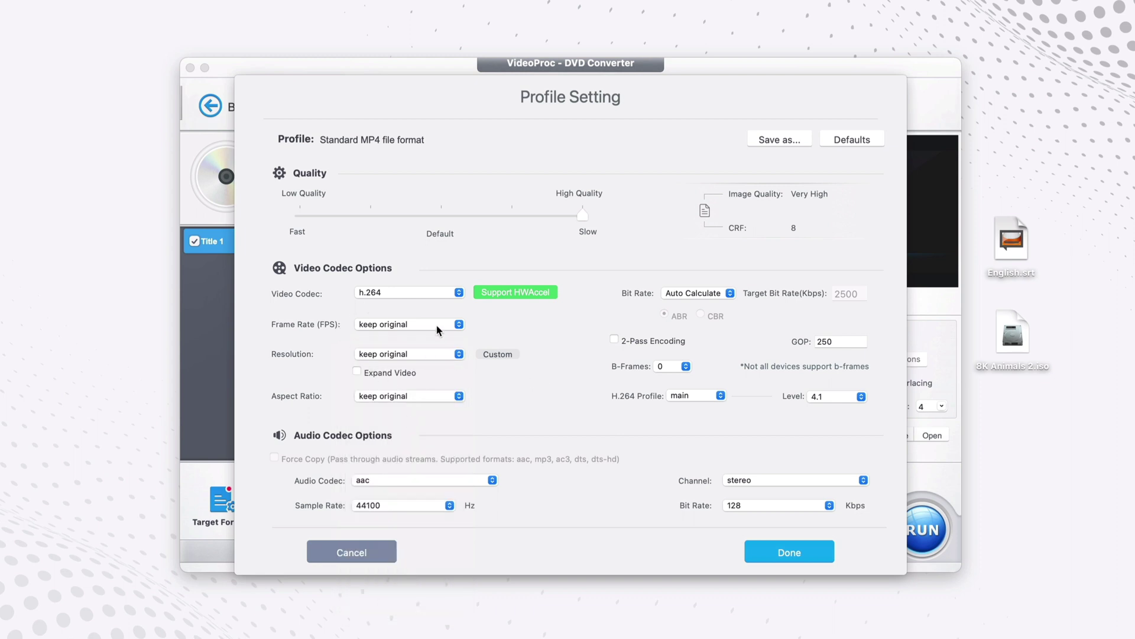
left_click(791, 555)
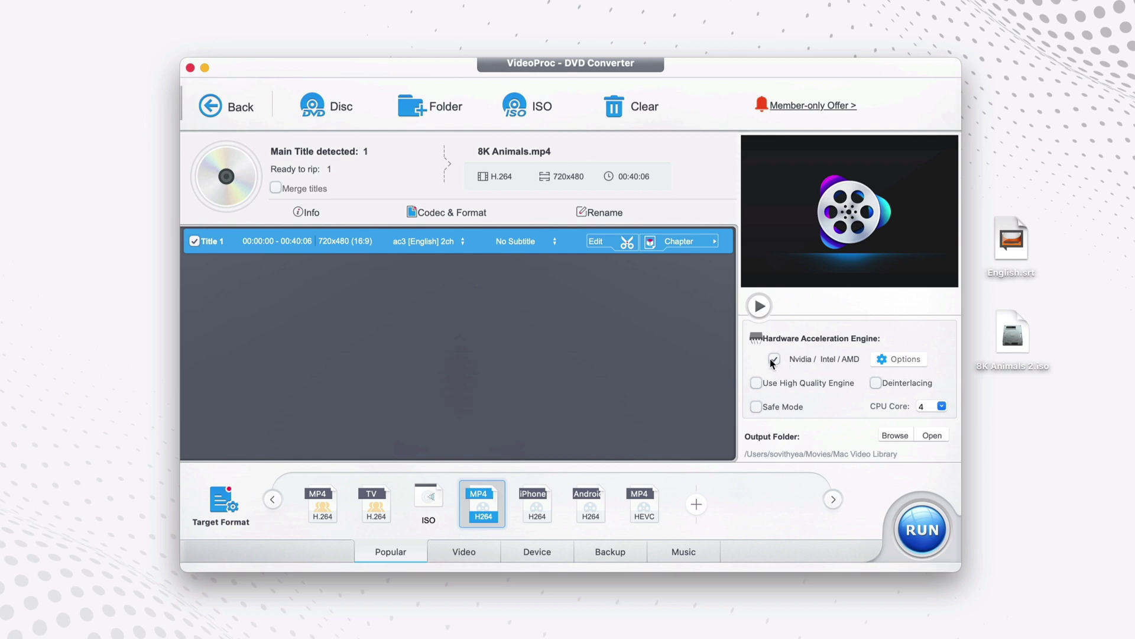
- Enable the high quality engine and convert the title to 8K Animals_T1.mp4
left_click(761, 387)
left_click(916, 534)
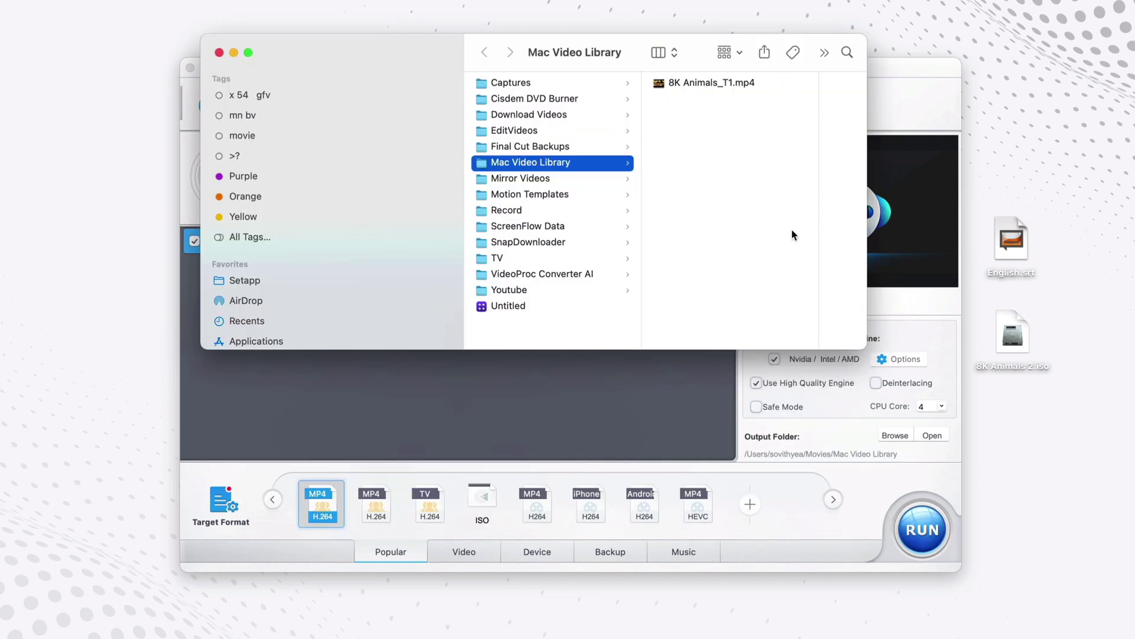
left_click(689, 84)
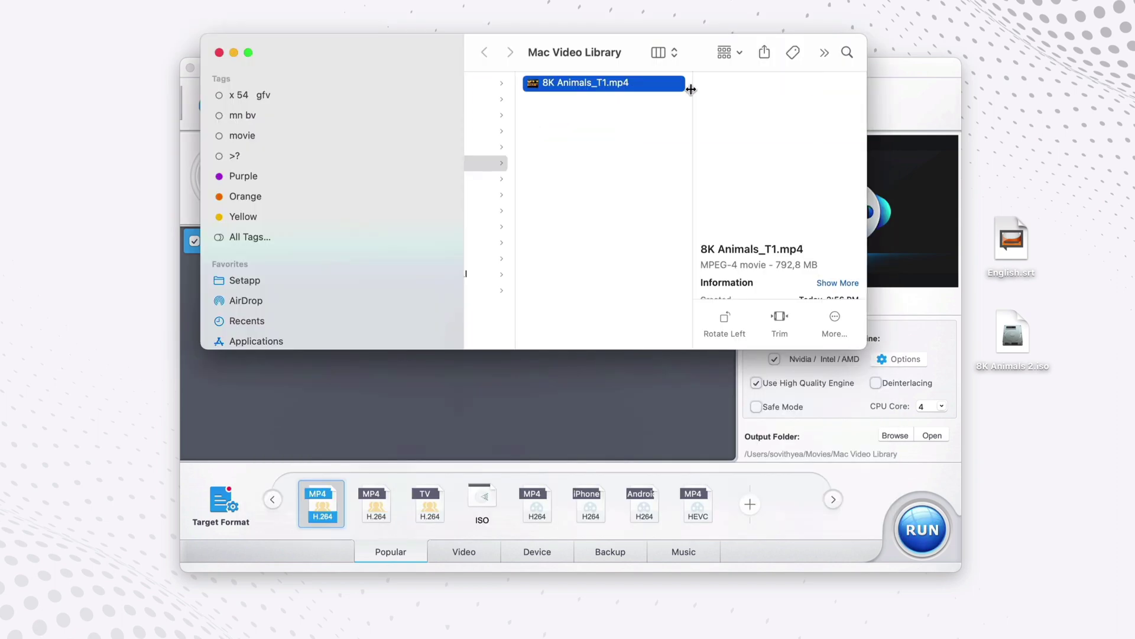
key("space")
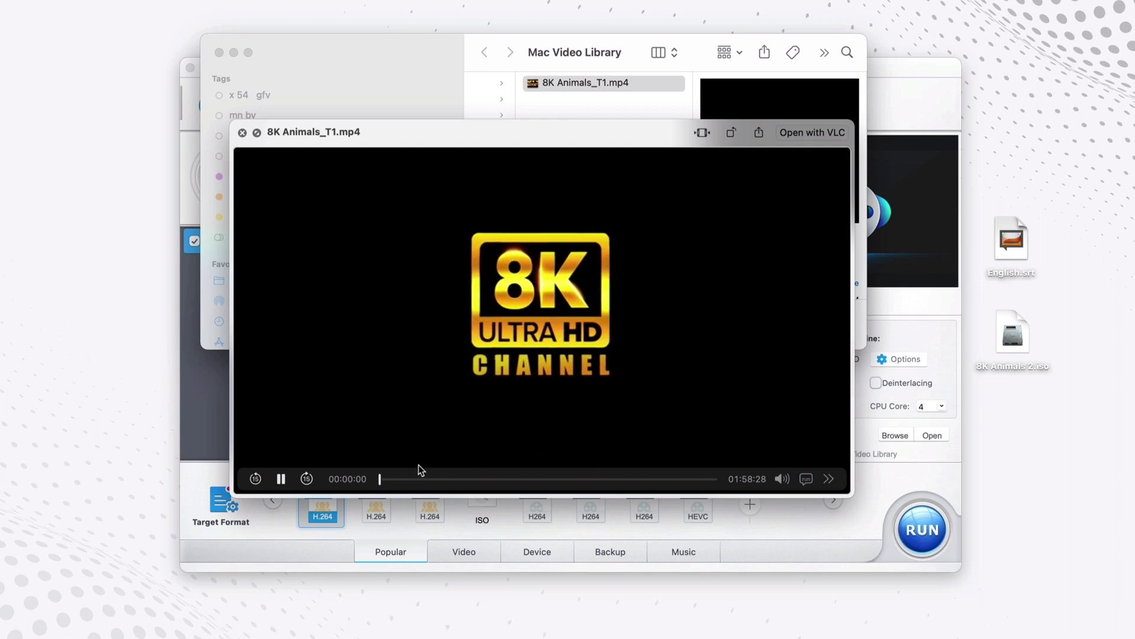
left_click(390, 479)
left_click(401, 479)
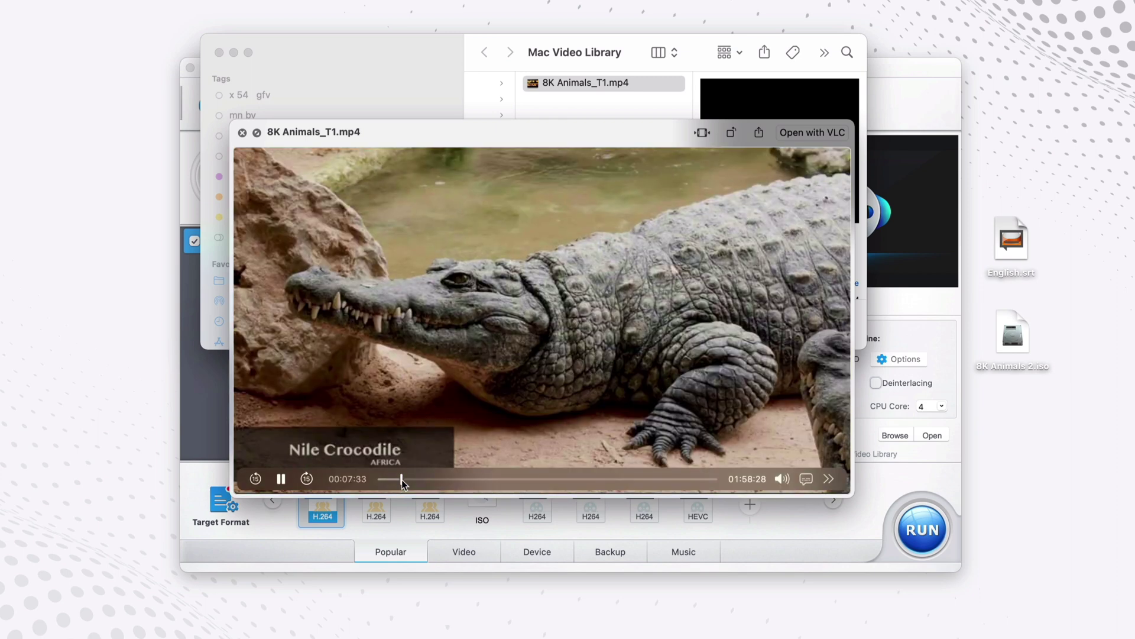
left_click(412, 479)
left_click(427, 479)
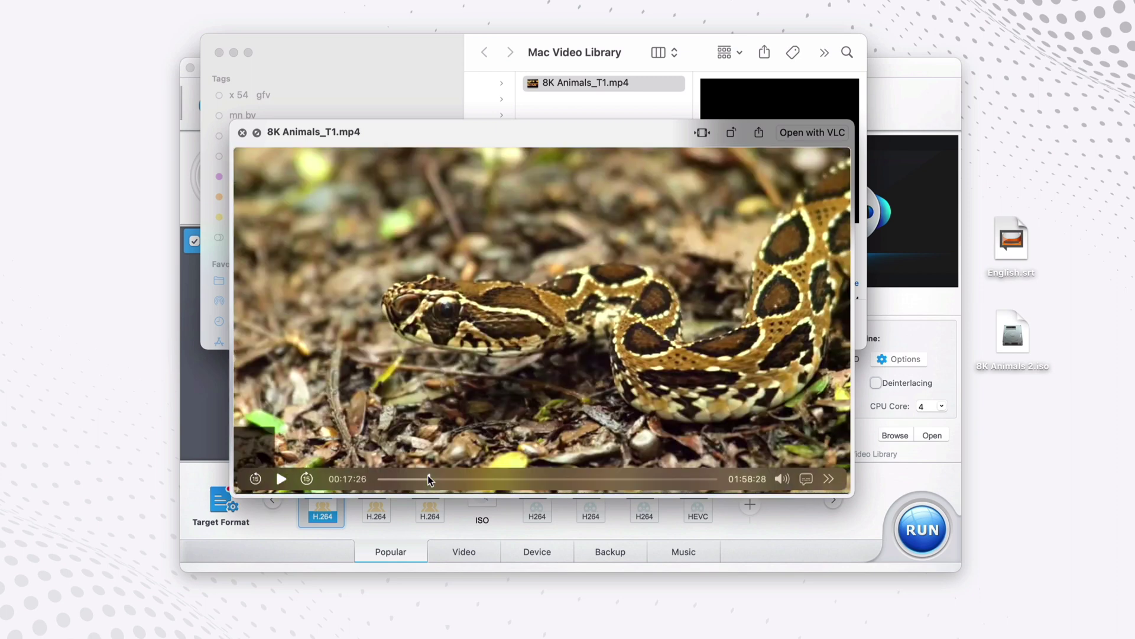
left_click(444, 479)
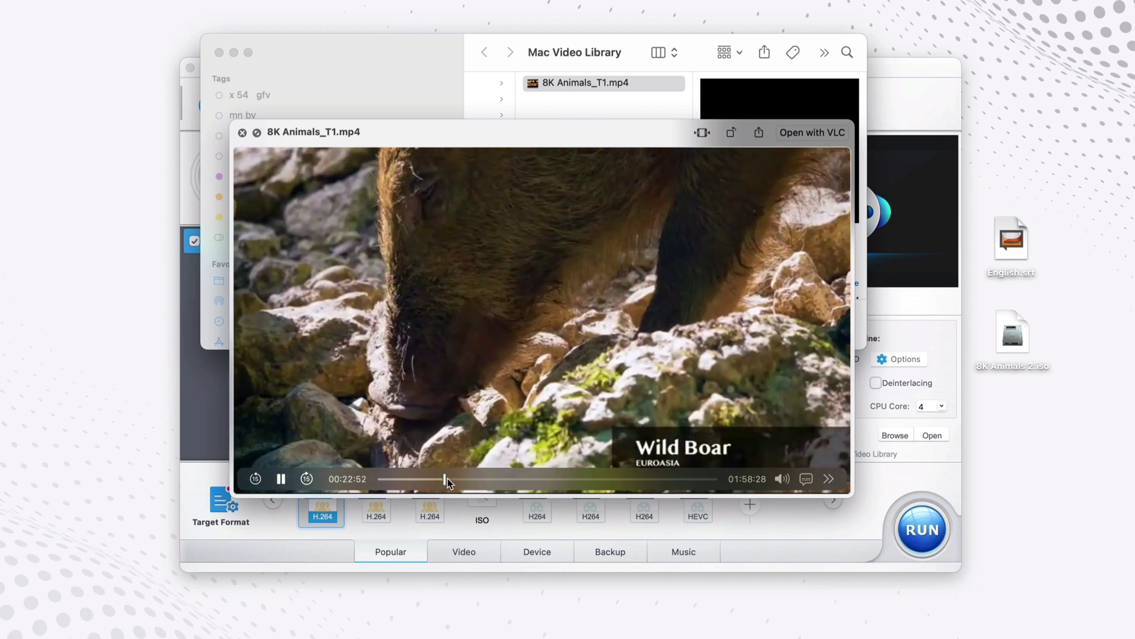
left_click(451, 479)
left_click(457, 479)
left_click(460, 479)
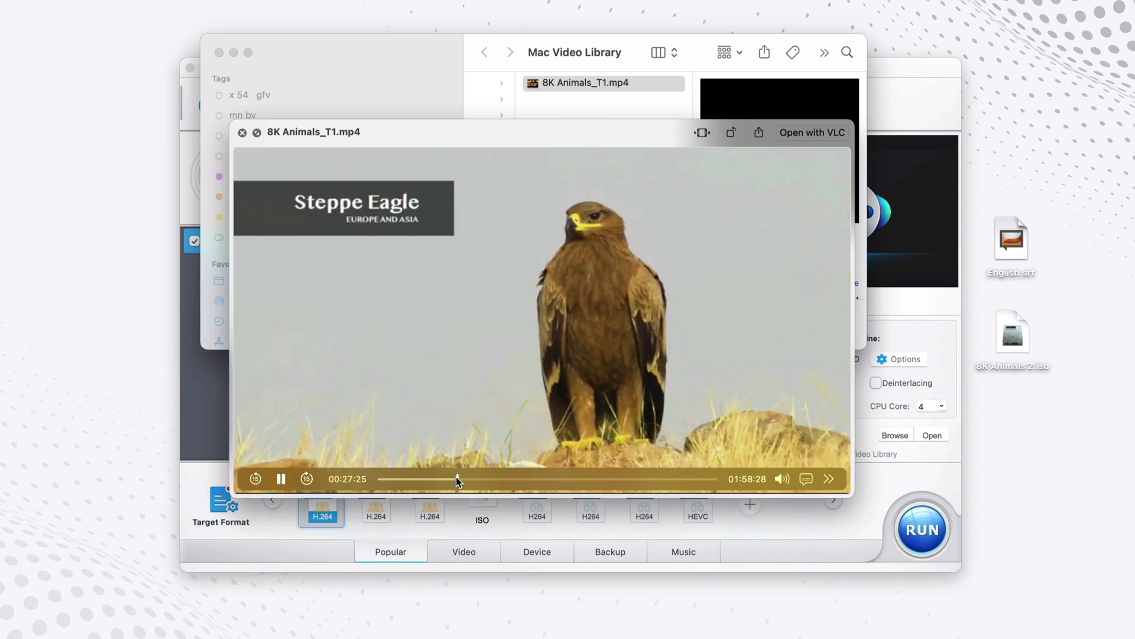
key("space")
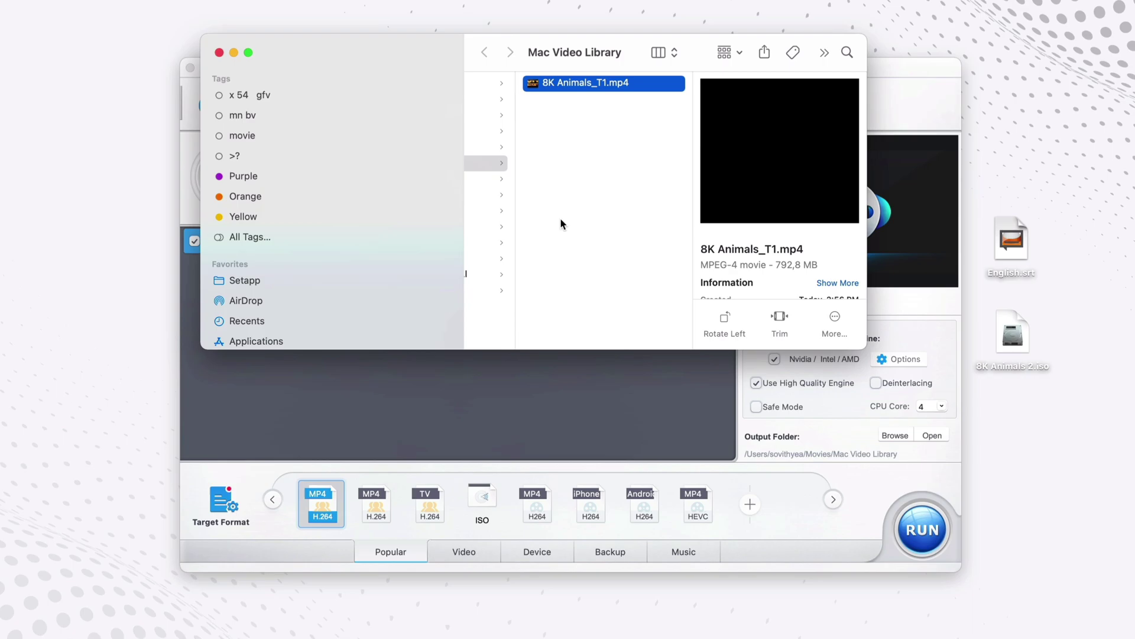